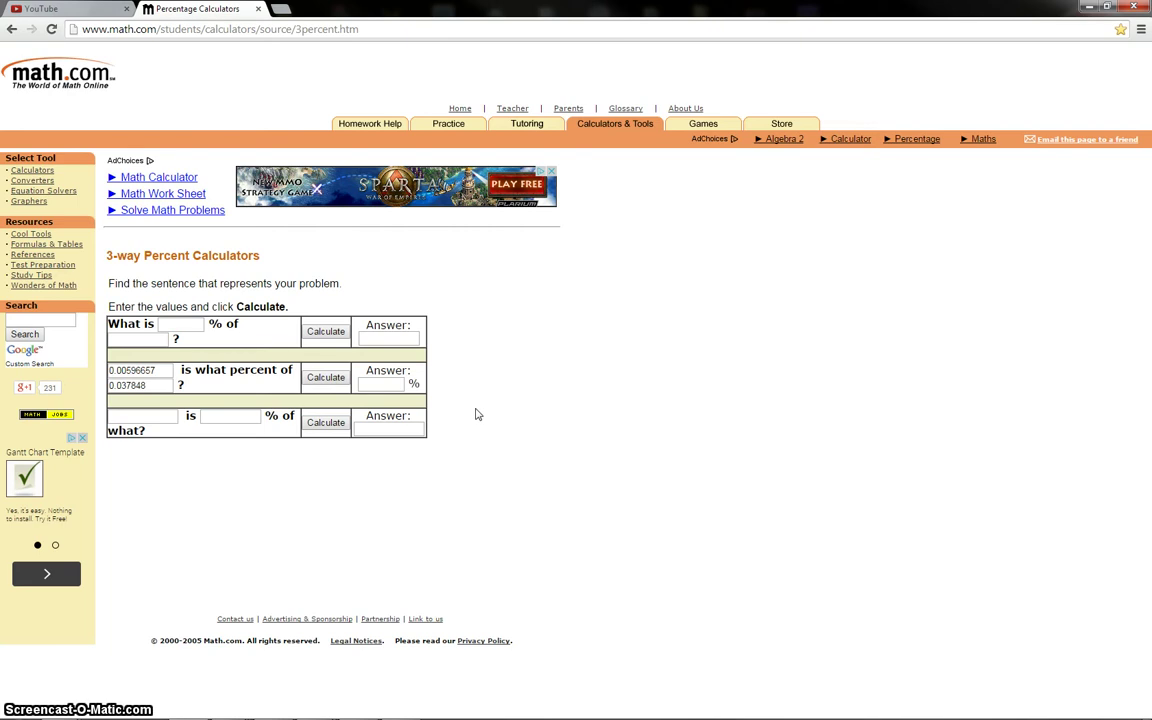
Step: Bring the ROI.txt notes with contract prices and week 1-4 totals in front of the browser
{"action": "left_click", "coordinate": [456, 384]}
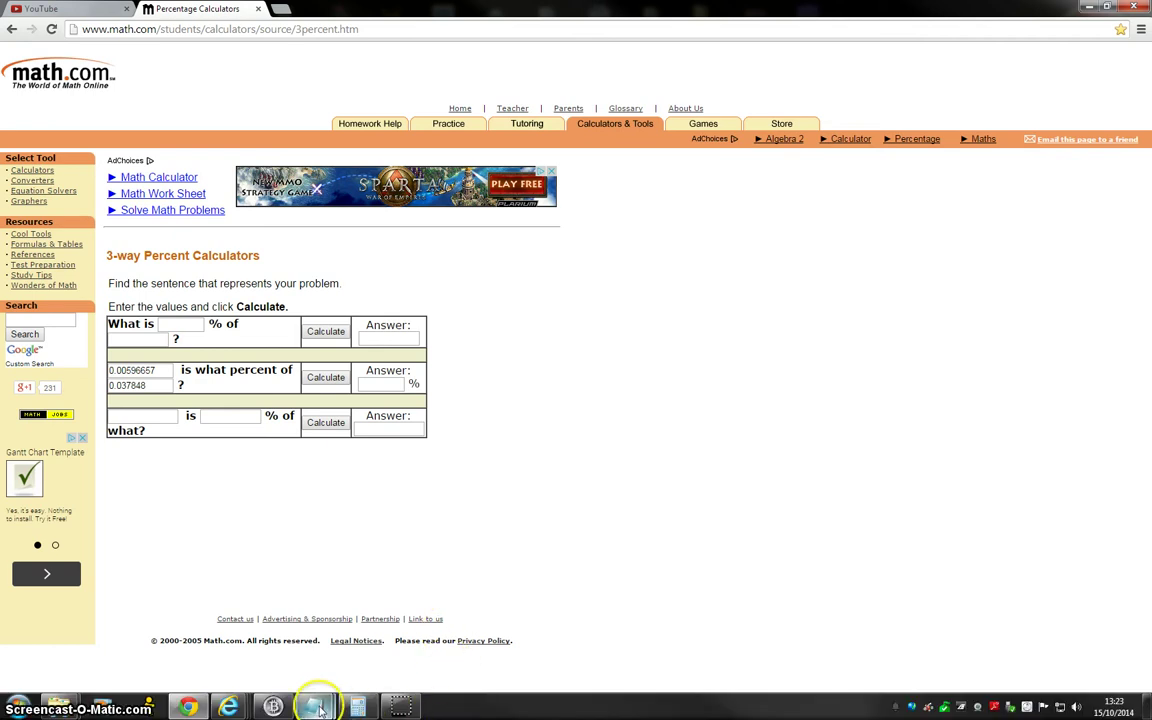
{"action": "mouse_move", "coordinate": [315, 707]}
{"action": "left_click", "coordinate": [383, 645]}
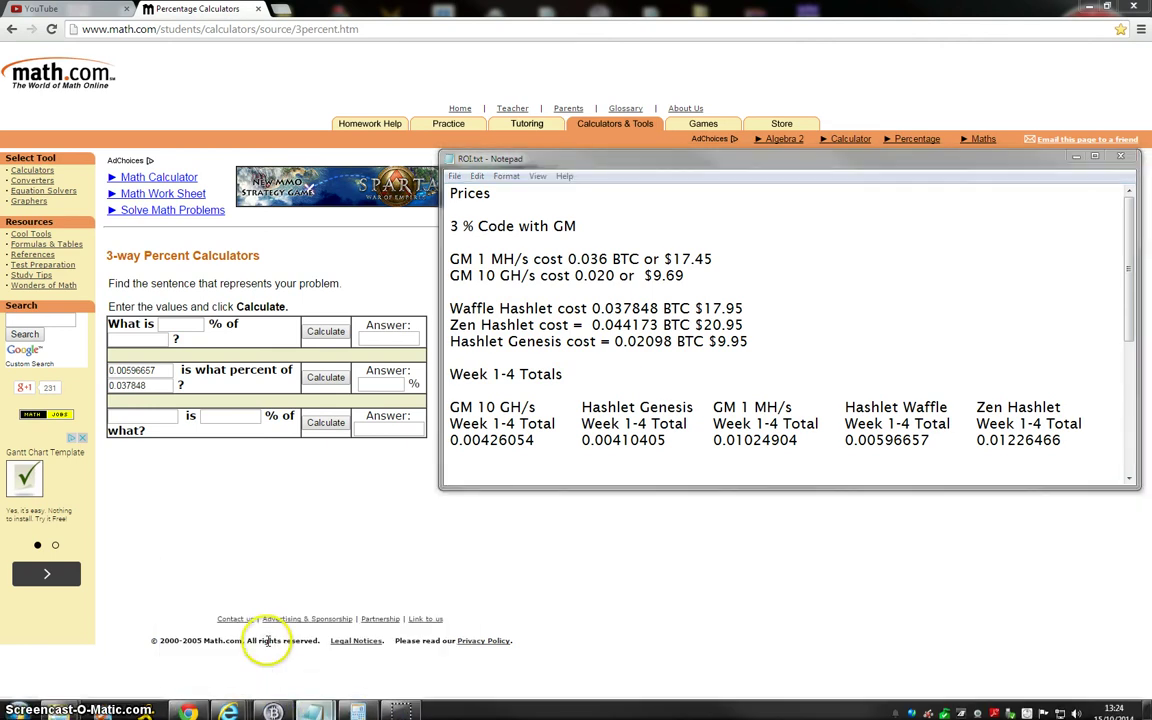
{"action": "left_click", "coordinate": [632, 210]}
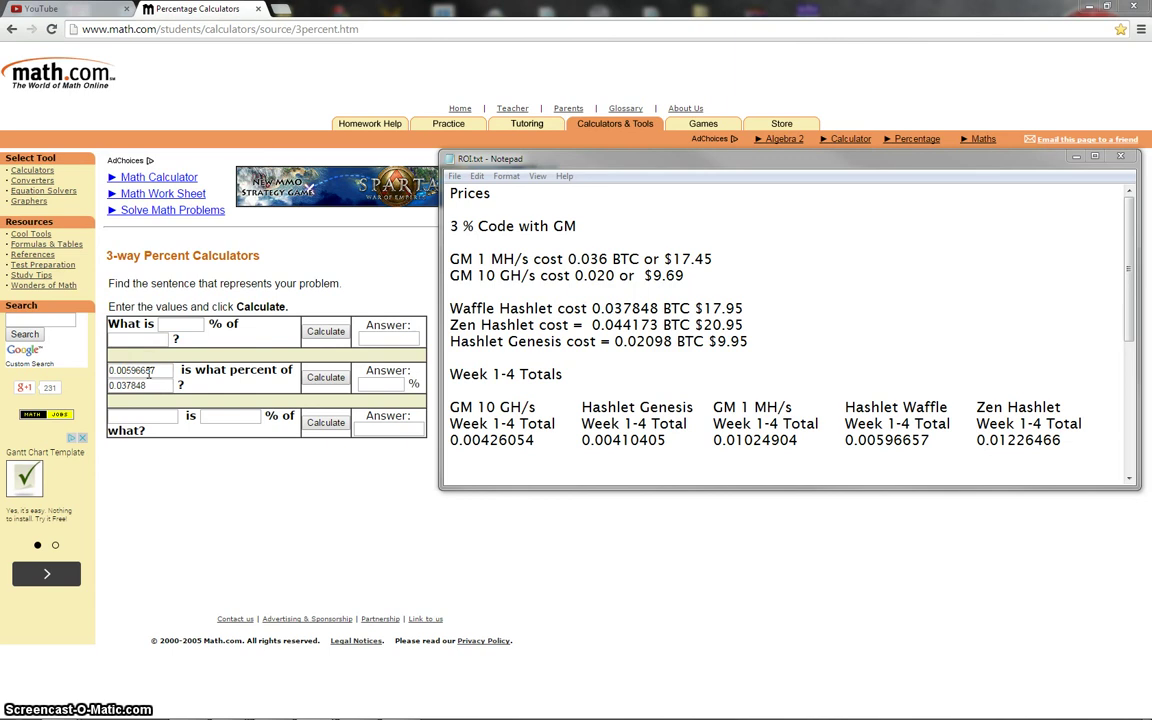
Step: Compute 0.00596657 as a percent of 0.037848 (15.764558%), then return to ROI.txt
{"action": "left_click", "coordinate": [325, 378]}
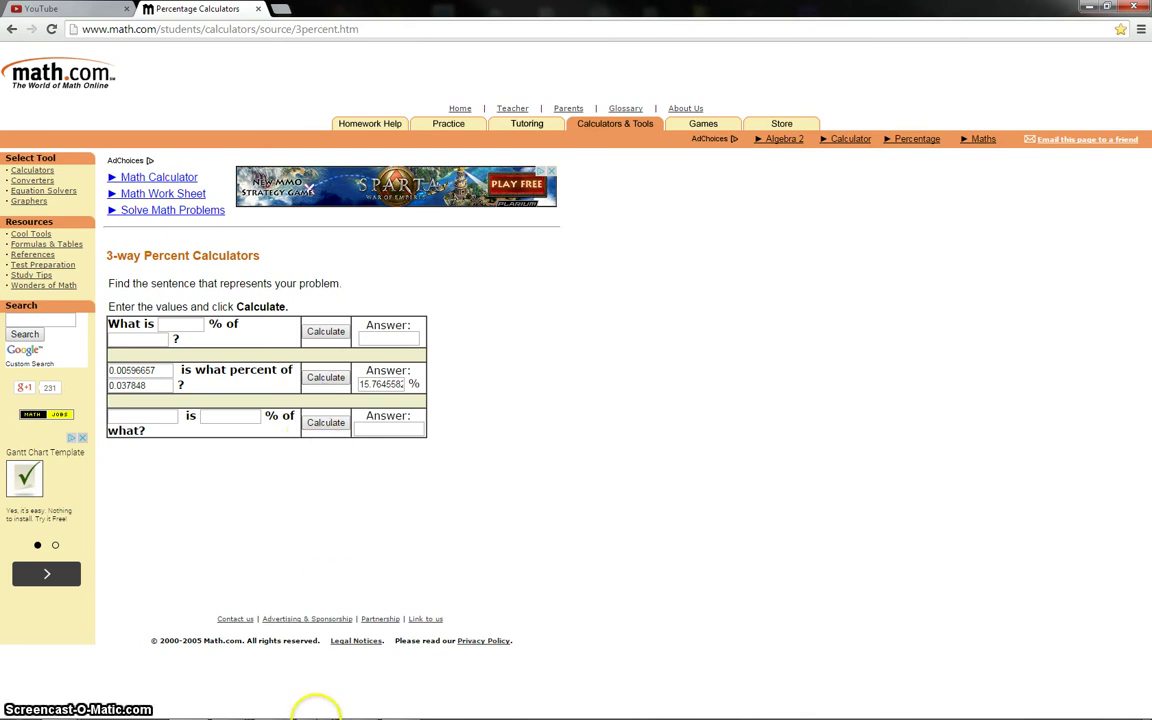
{"action": "mouse_move", "coordinate": [313, 712]}
{"action": "left_click", "coordinate": [360, 650]}
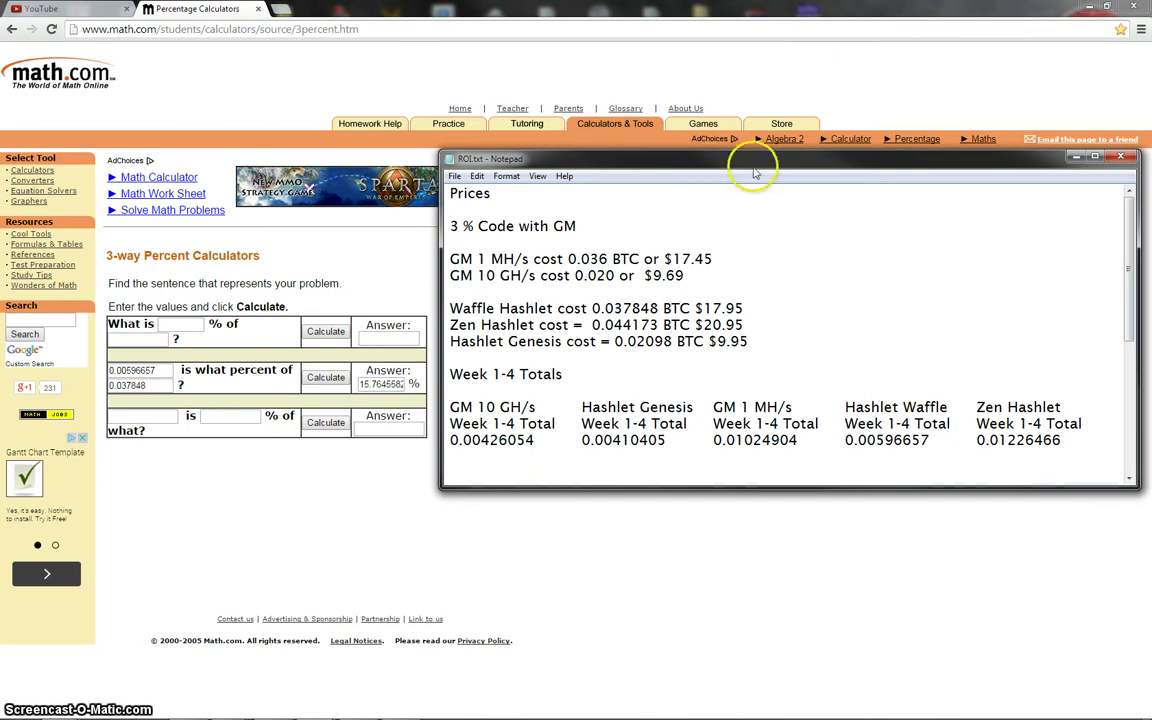
Step: Scroll ROI.txt down to the ROI lines, including Waffle Hashlet 15.76% and Zen Hashlet 27.77%
{"action": "left_click", "coordinate": [1131, 207]}
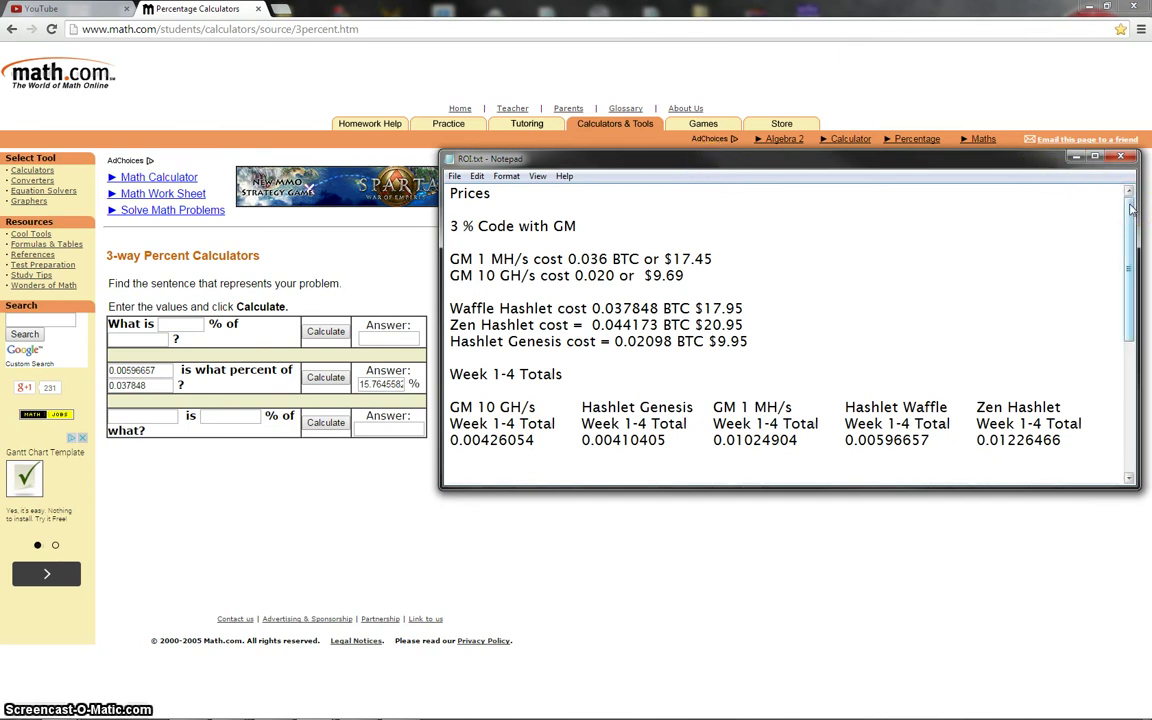
{"action": "left_click_drag", "start_coordinate": [1131, 207], "coordinate": [1133, 240]}
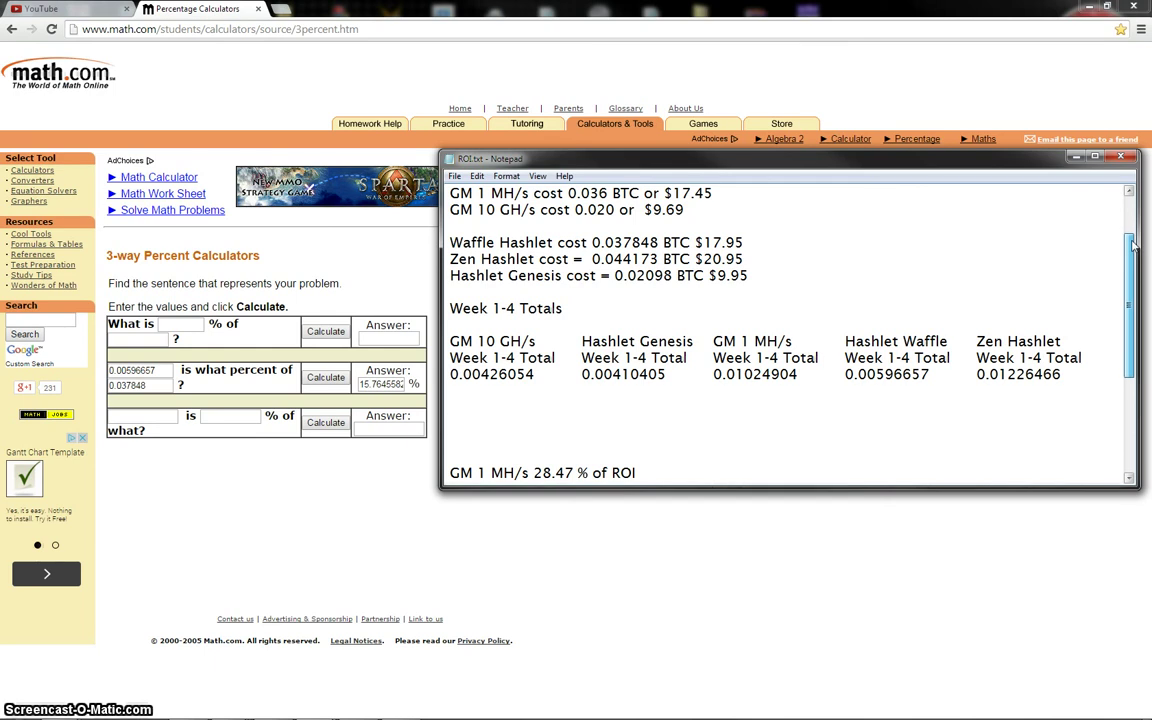
{"action": "left_click_drag", "start_coordinate": [1133, 240], "coordinate": [1133, 245]}
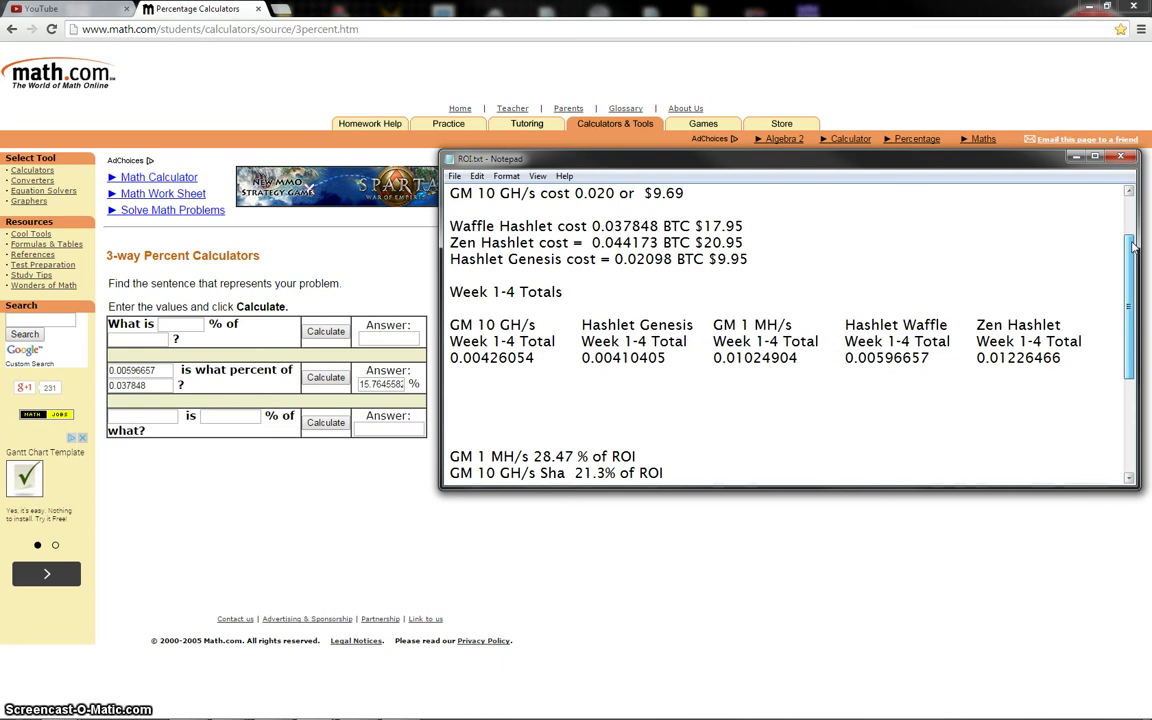
{"action": "left_click_drag", "start_coordinate": [1133, 245], "coordinate": [1133, 258]}
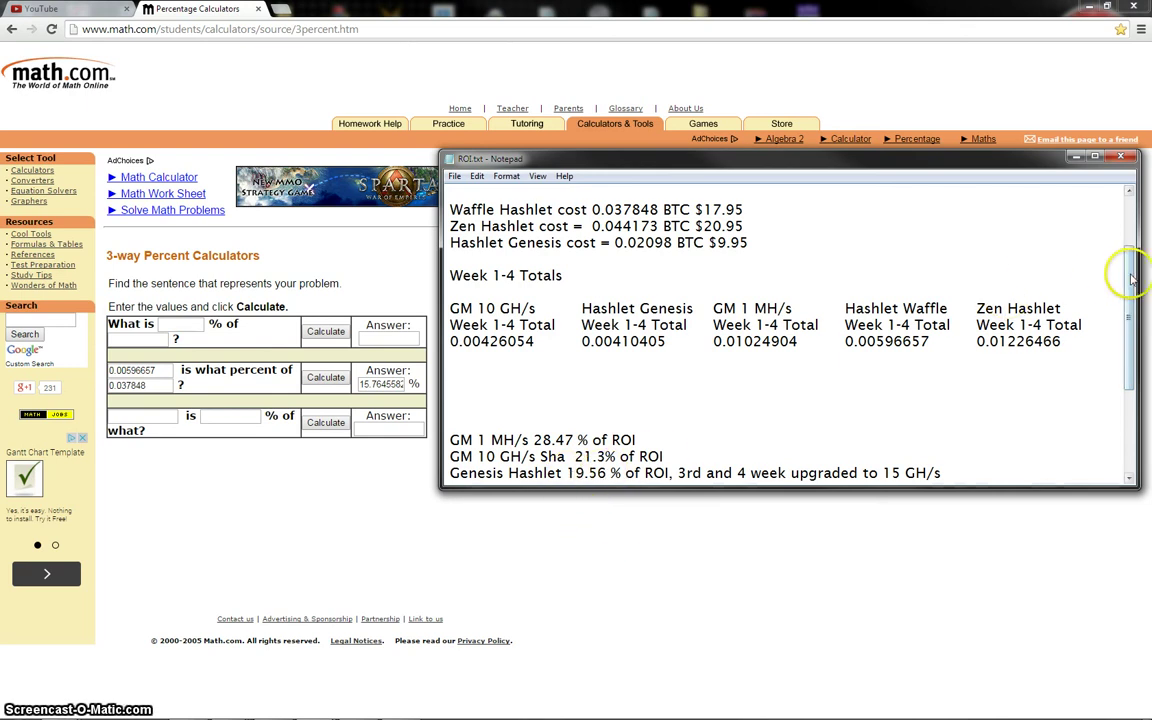
{"action": "left_click_drag", "start_coordinate": [1130, 276], "coordinate": [1133, 288]}
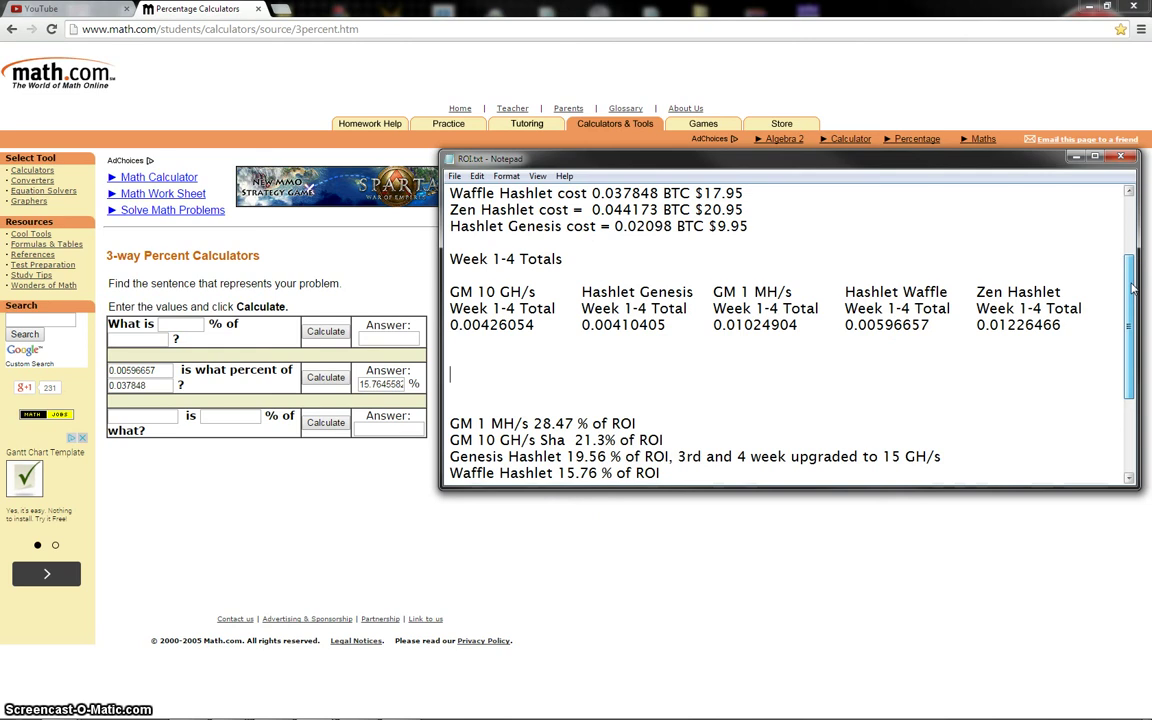
{"action": "left_click_drag", "start_coordinate": [1133, 288], "coordinate": [1133, 291]}
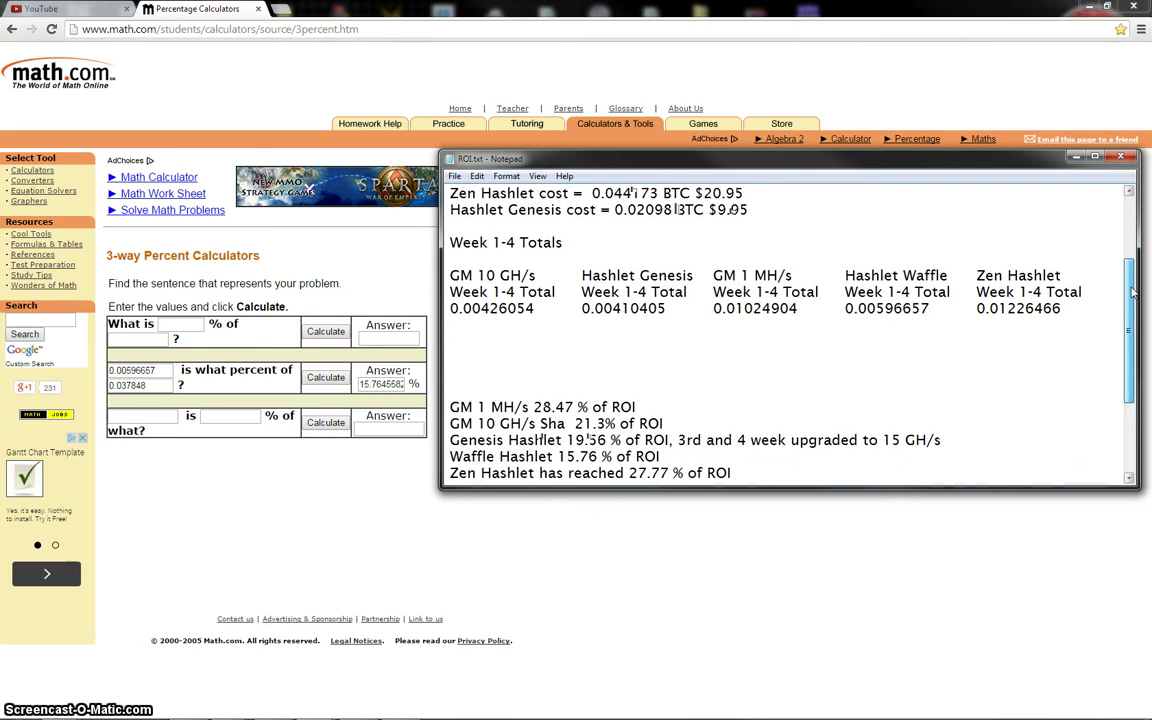